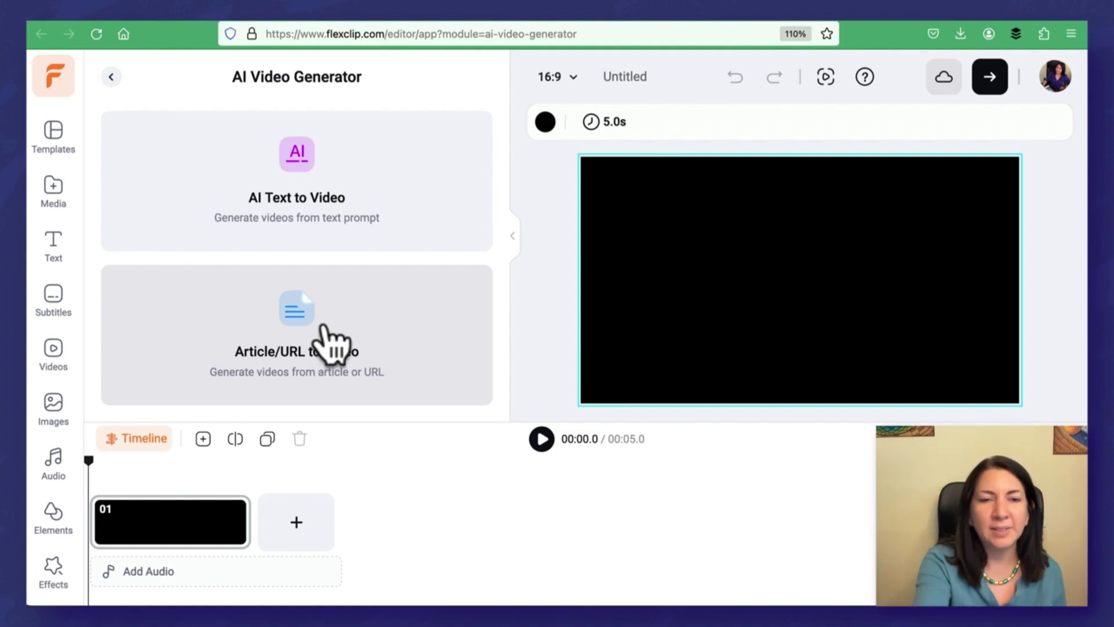
click(316, 351)
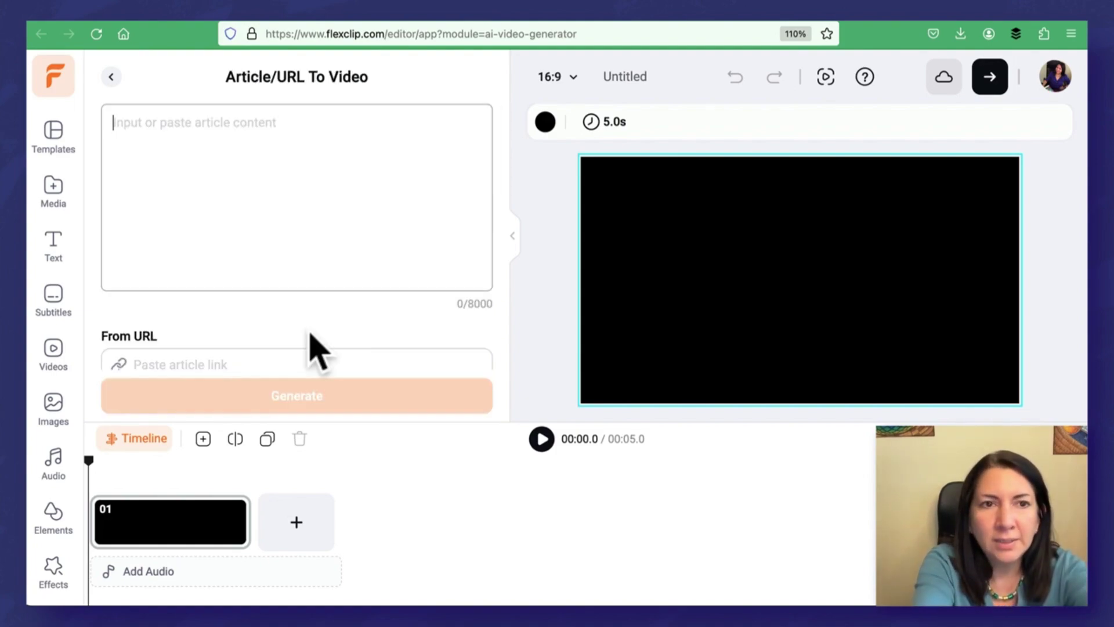
text(https://kpalana.com)
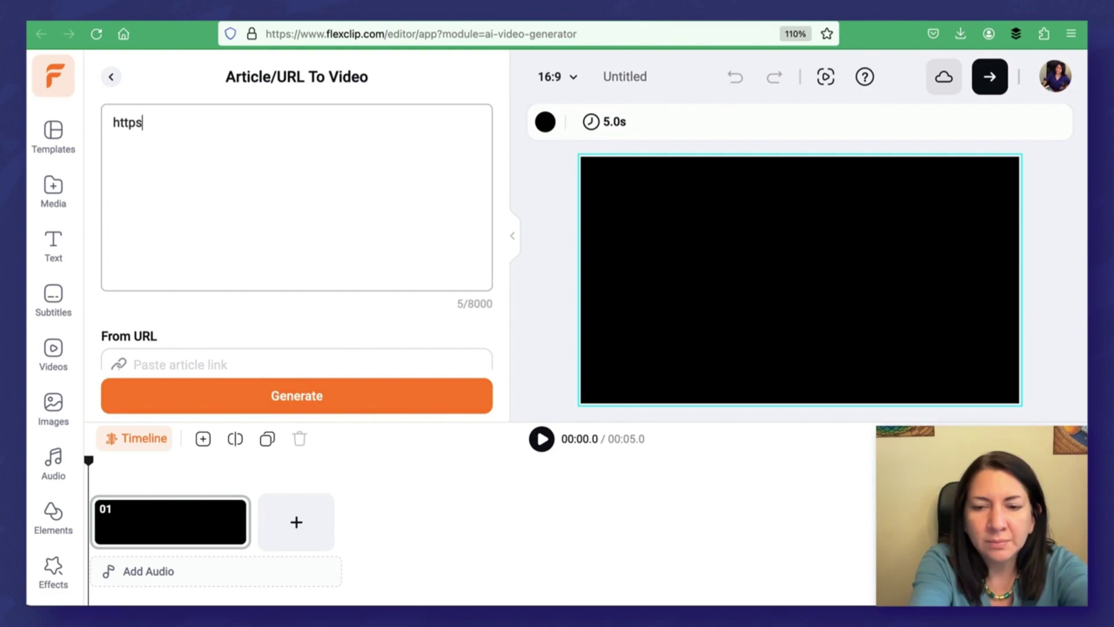
click(271, 394)
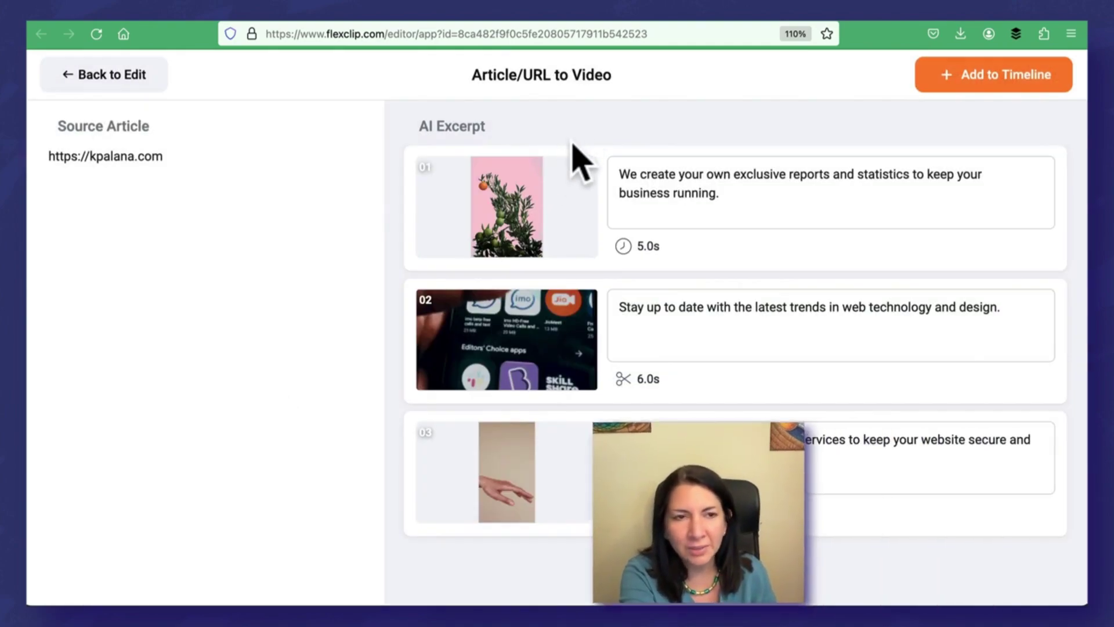
Step: Add the generated scenes to the timeline and preview the resulting video almost to its end
click(965, 87)
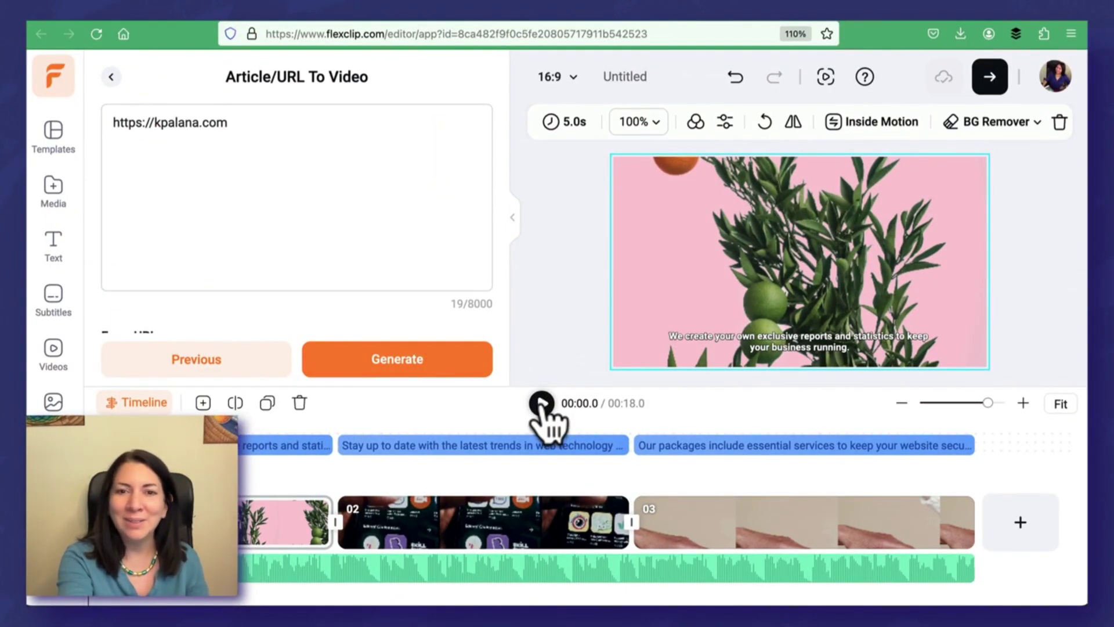
click(541, 403)
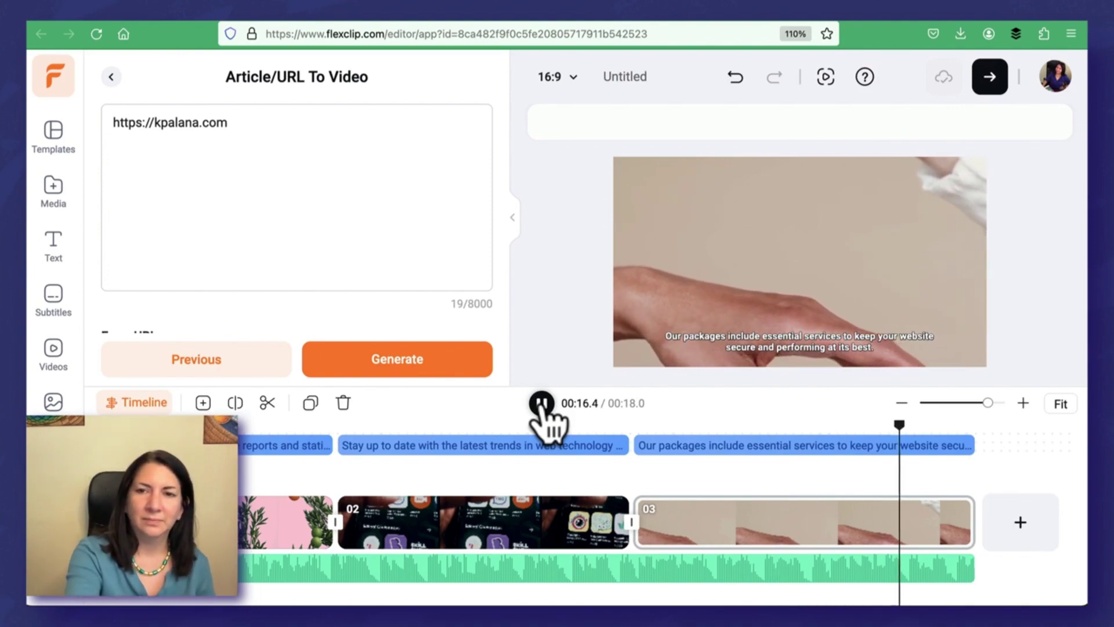
click(542, 403)
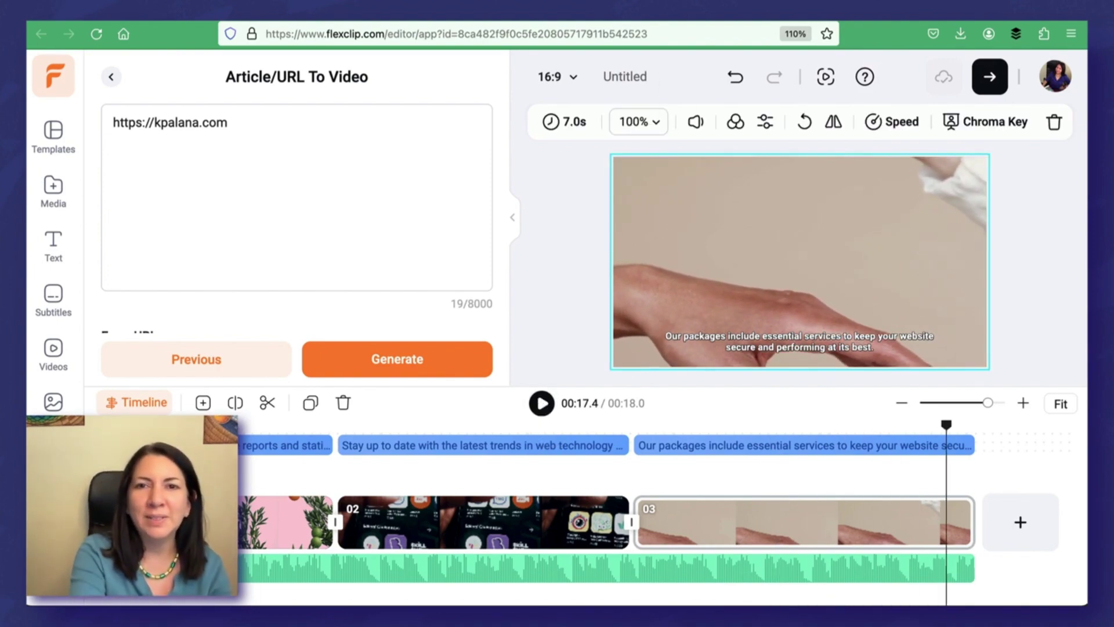
Step: Open the blog post "75+ Resources to Get FREE Images, Music, and Videos For Your Projects" on kpalana.com in a new tab and copy its URL
key(super+t)
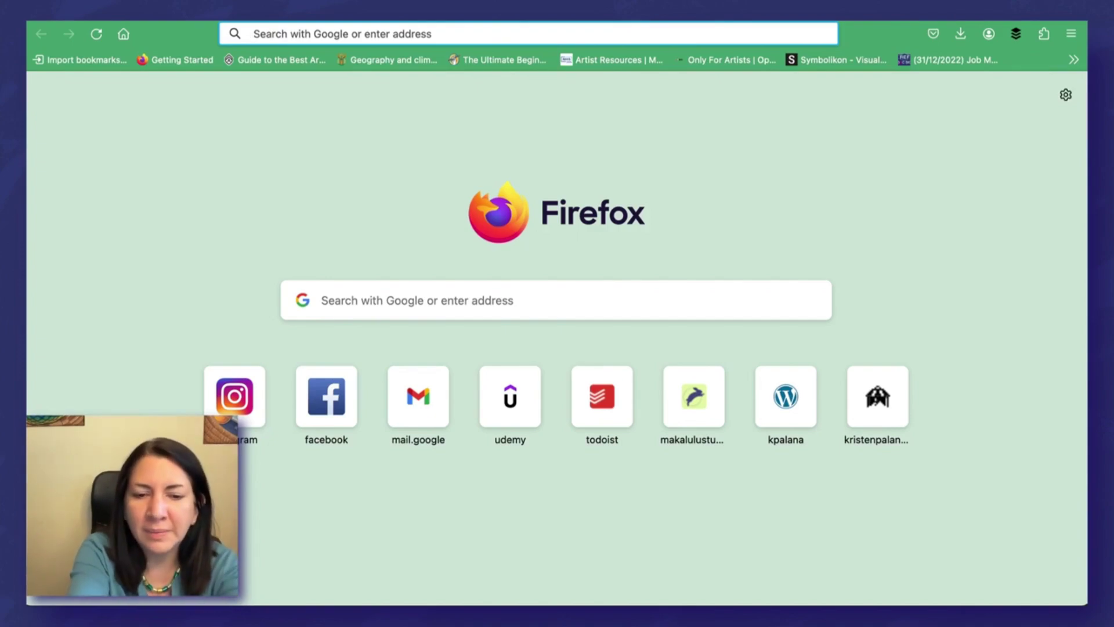
text(kpalana.com)
key(Return)
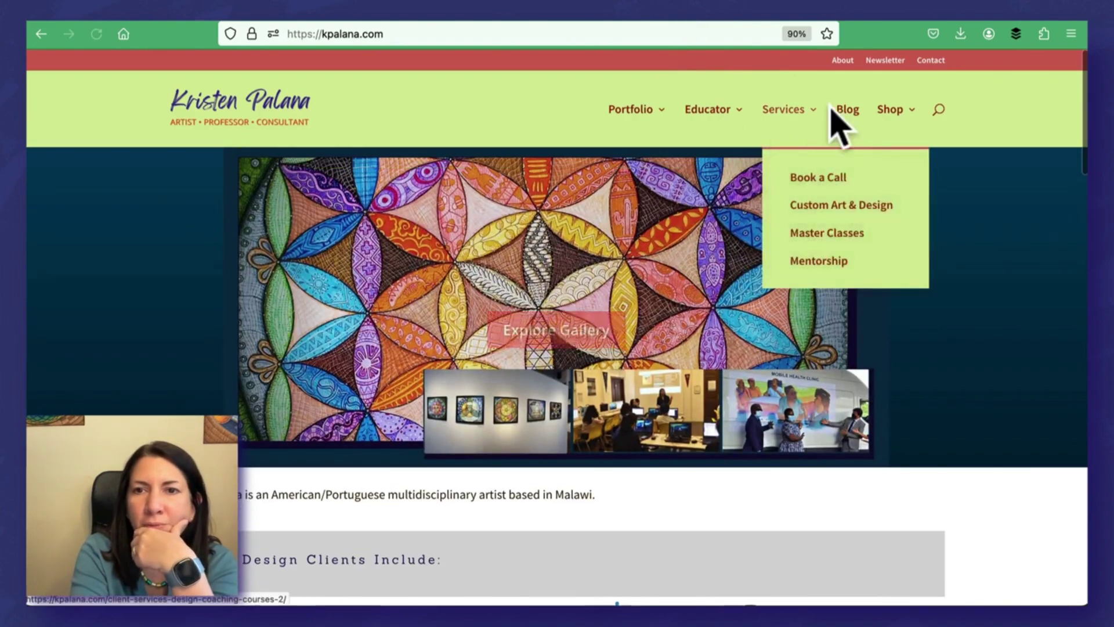
click(843, 111)
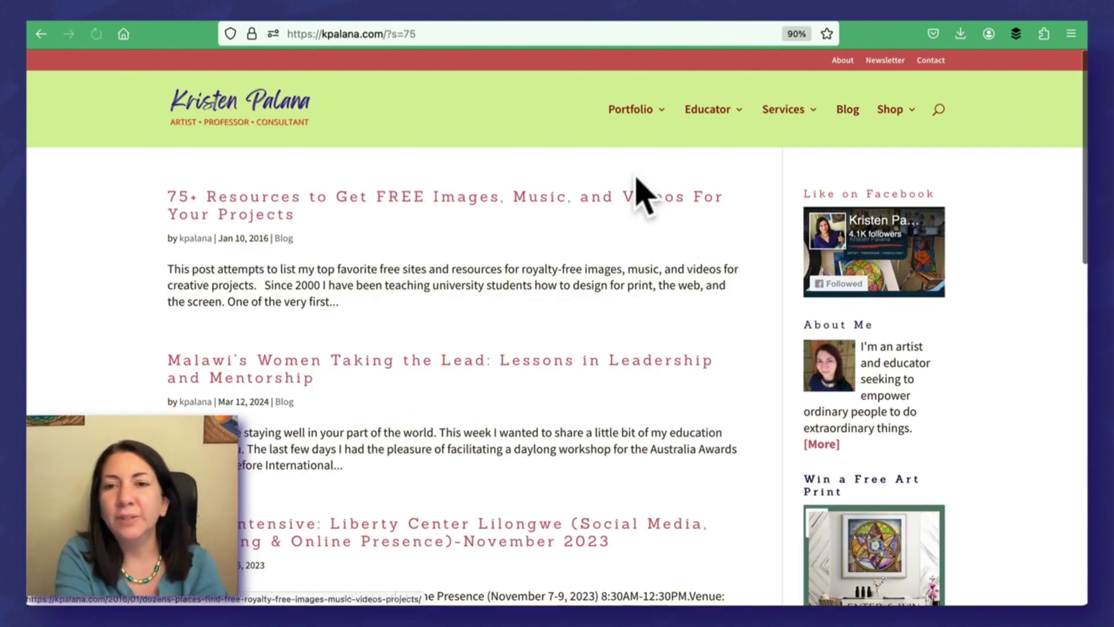
click(626, 201)
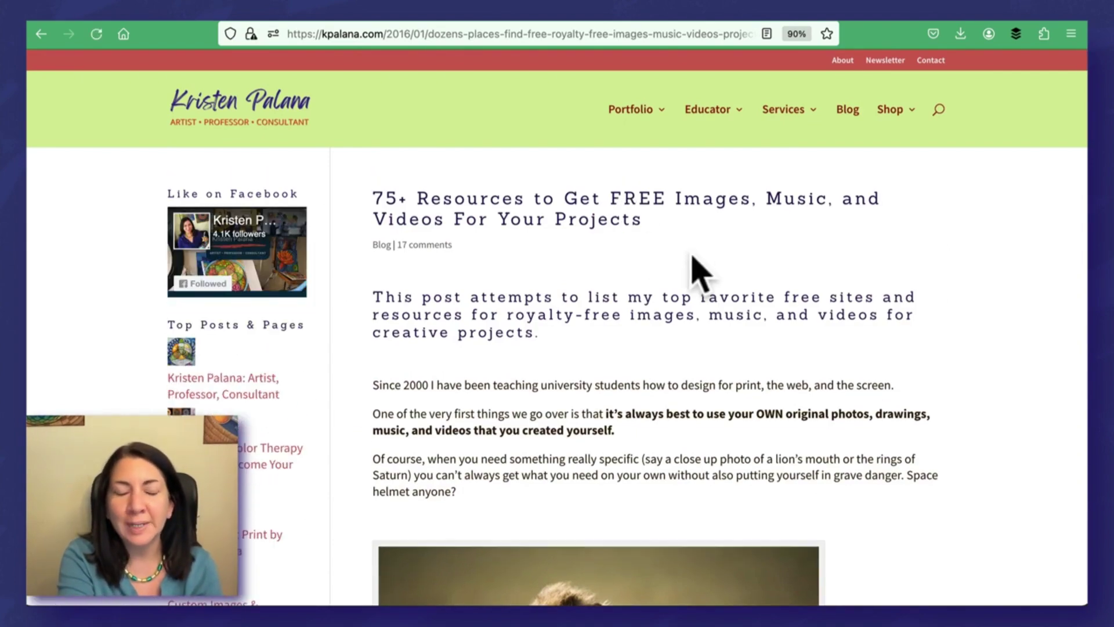
click(667, 34)
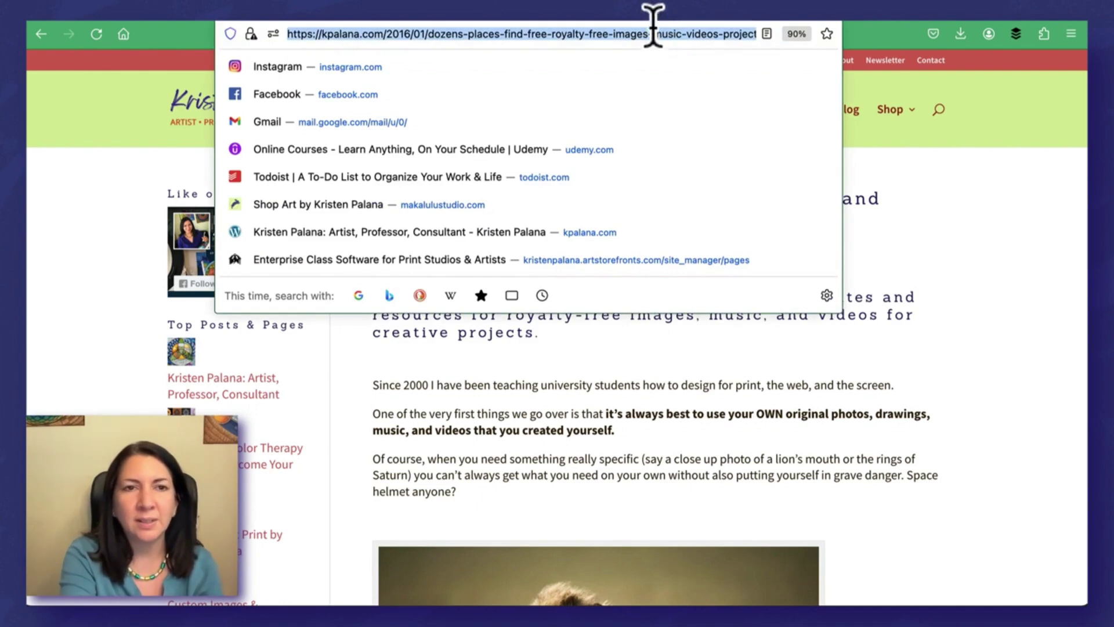
click(968, 417)
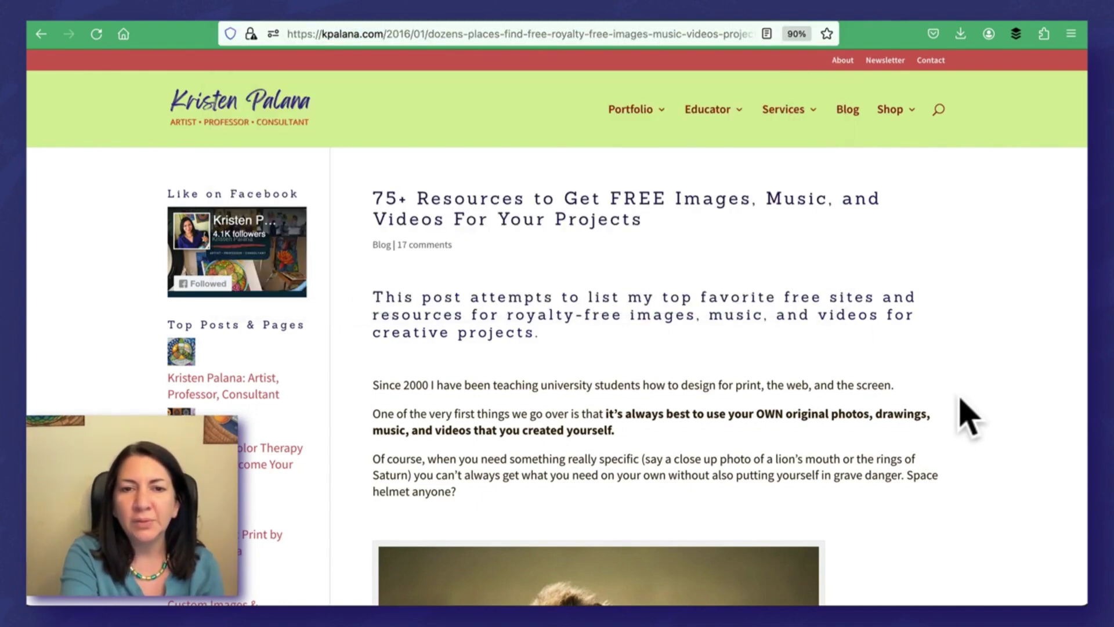
scroll(626, 349, down, 10)
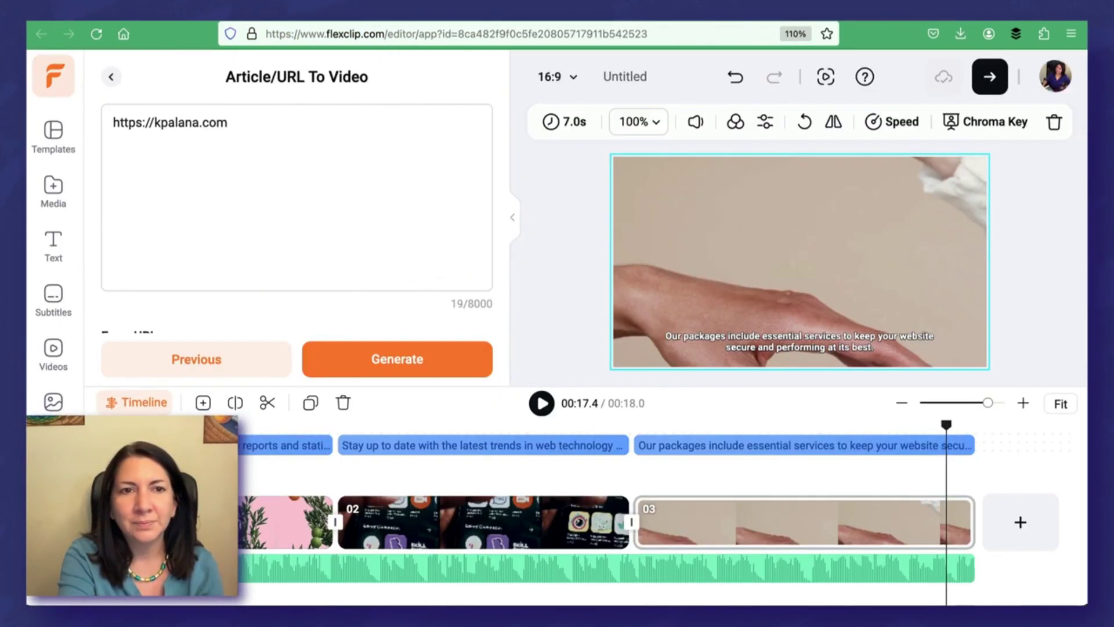
Step: Switch back to FlexClip, replace the source text with the copied blog post URL and generate new scenes from it
drag(288, 131, 110, 120)
text(https://kpalana.com/2016/01/dozens-places-find-free-royalty-free-images-music-videos-projects/)
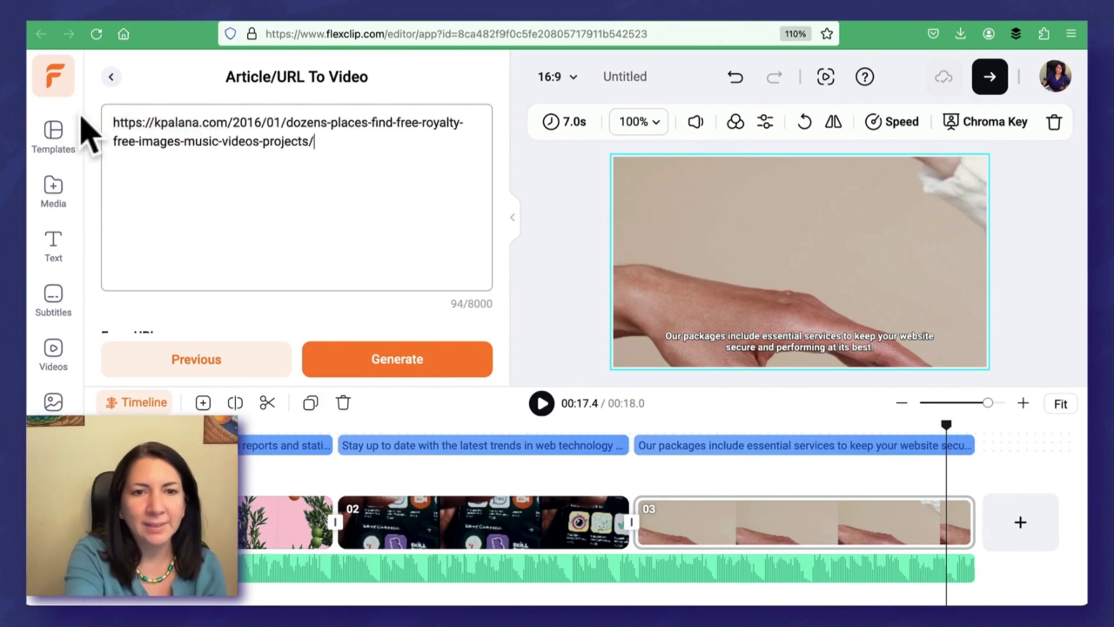
click(358, 371)
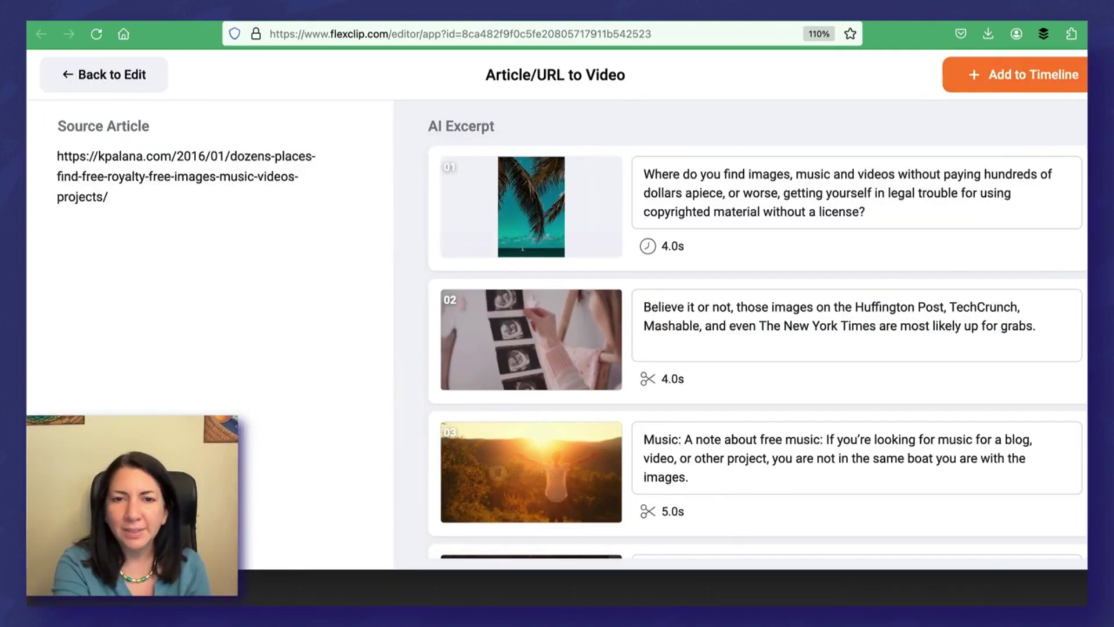
Step: Review the generated blog post scenes and add them to the timeline with the Replace all option
scroll(1094, 510, down, 3)
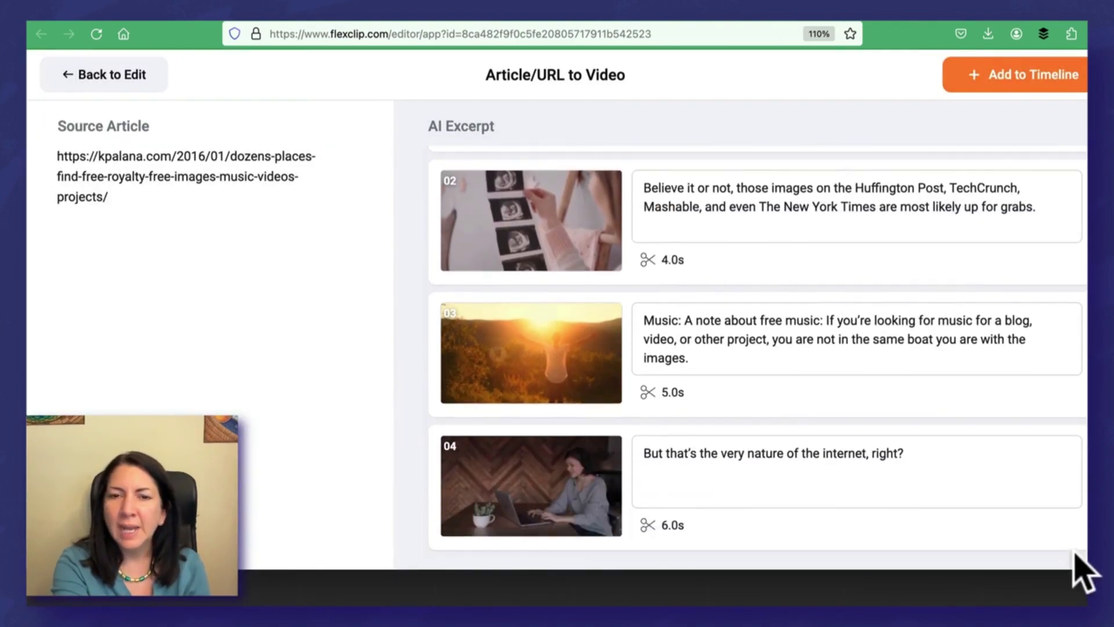
scroll(1083, 511, up, 3)
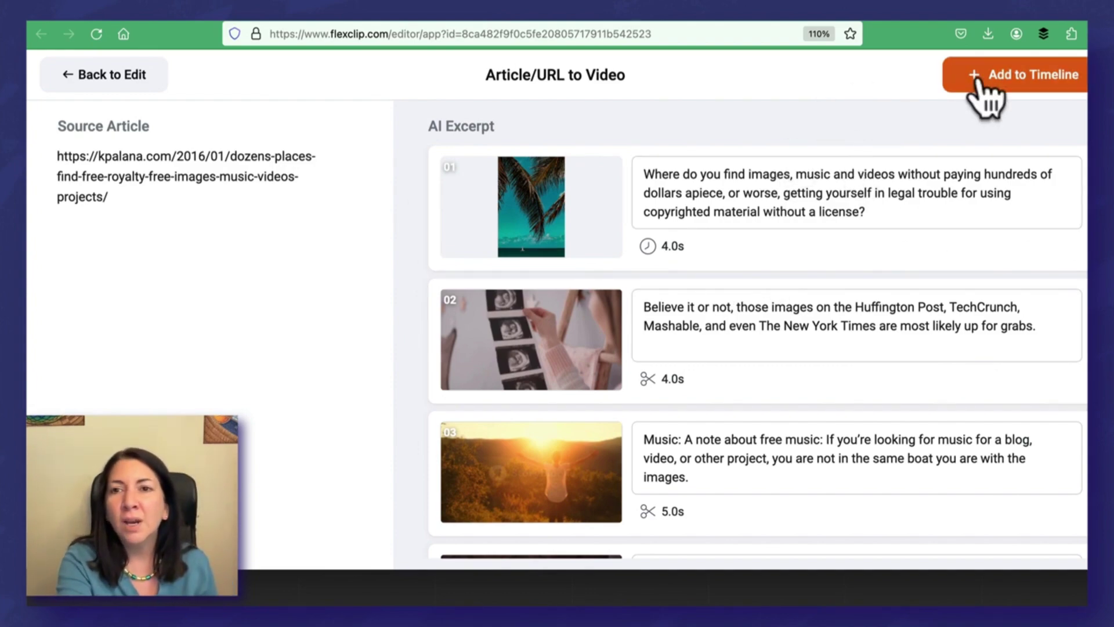
click(998, 75)
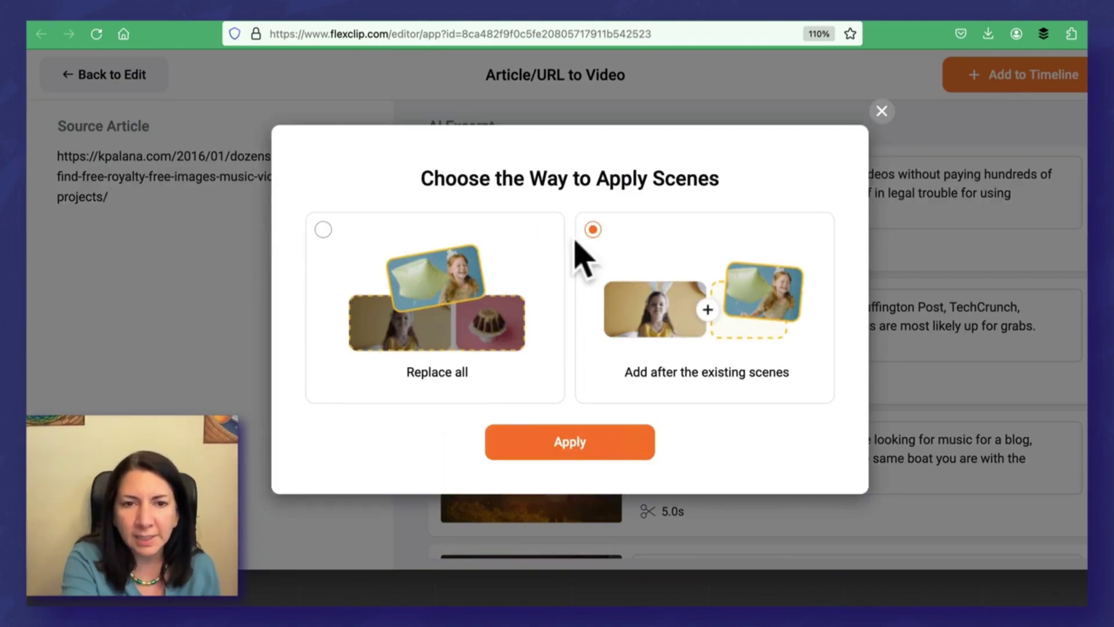
click(323, 232)
click(578, 450)
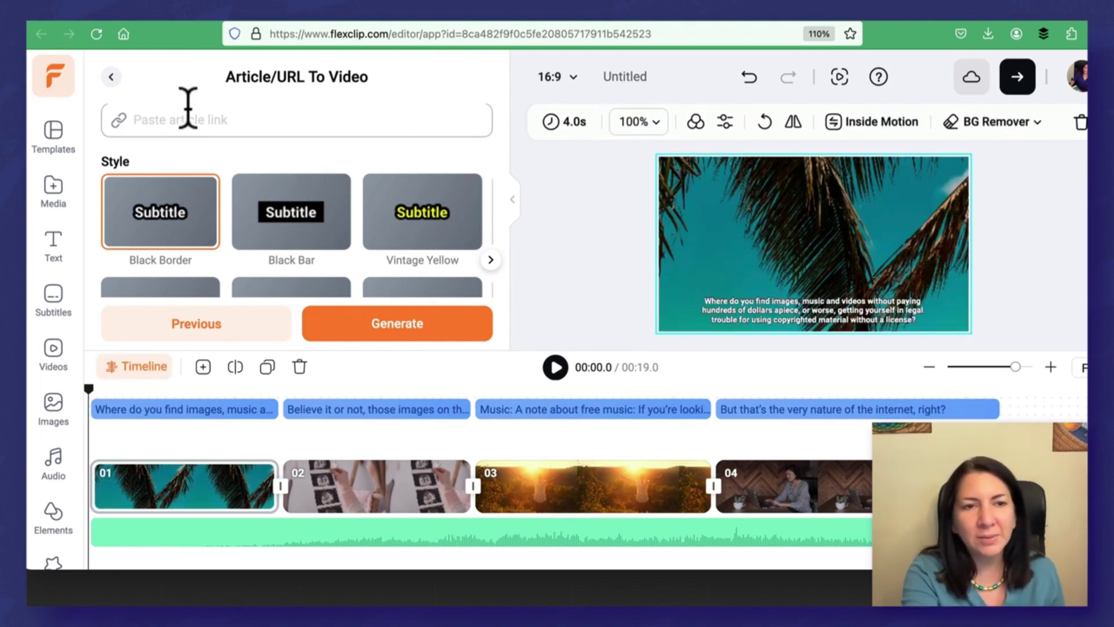
Step: Leave the current project without saving and start a new AI Text to Video project with the AI Video Generator
click(56, 84)
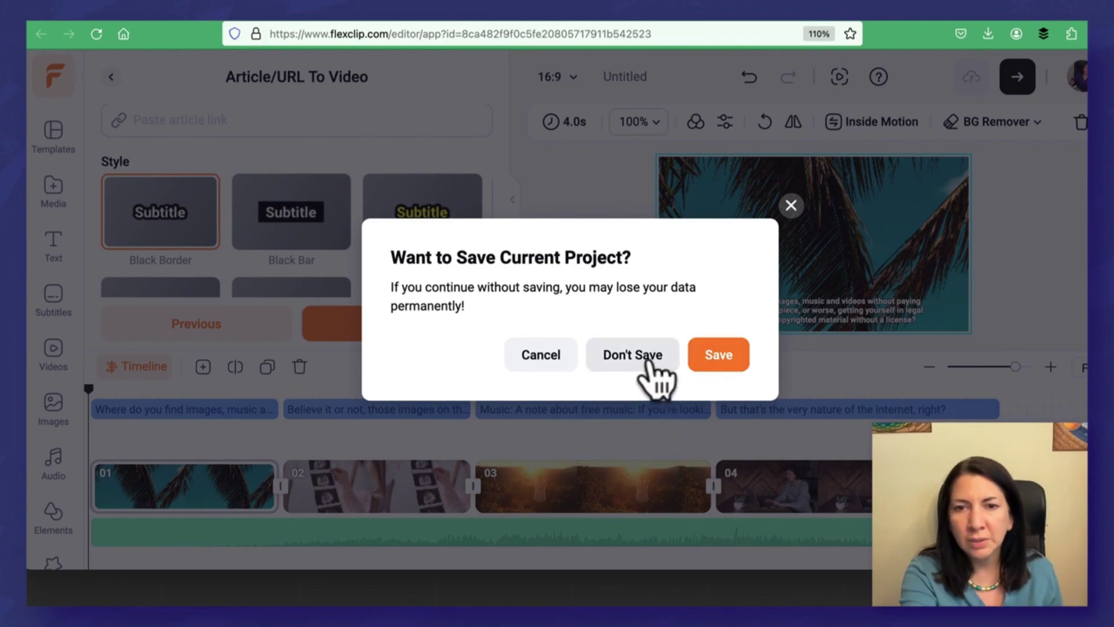
click(655, 357)
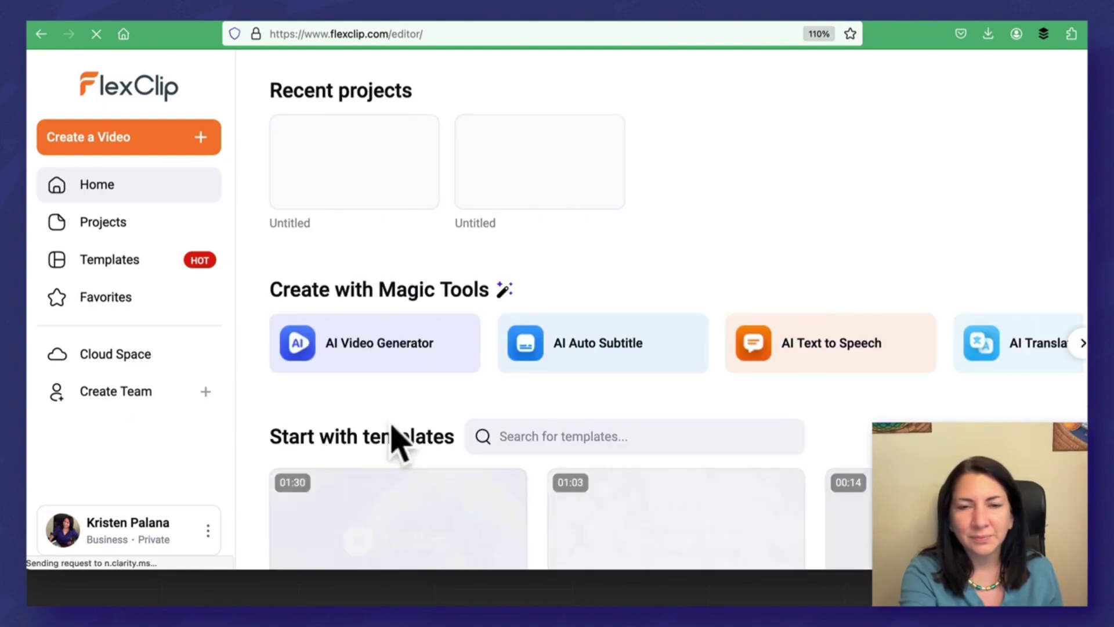
click(413, 348)
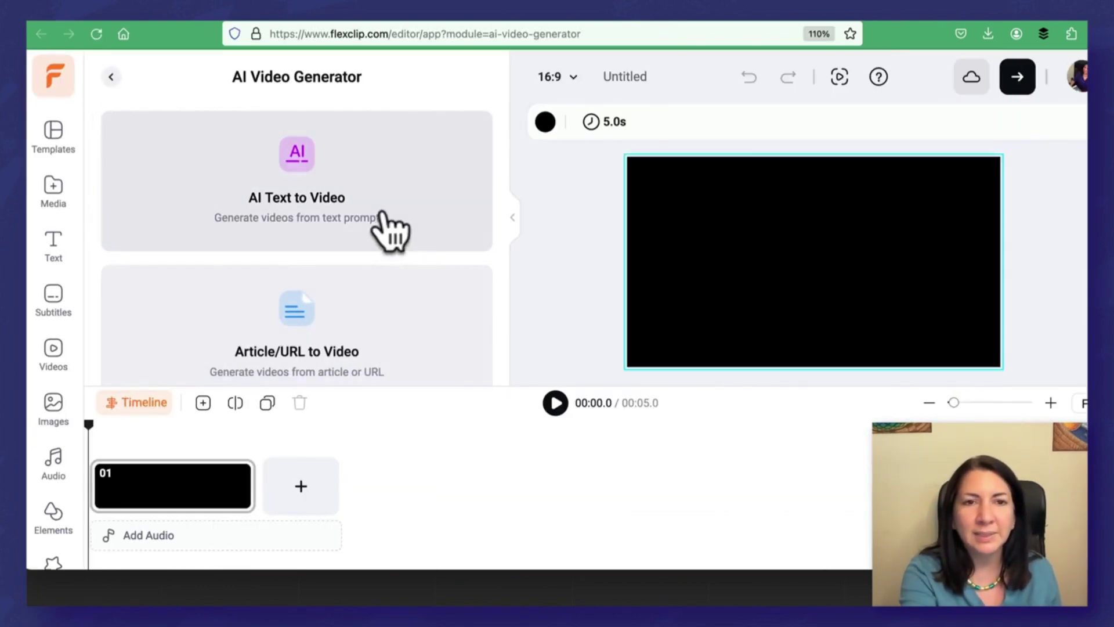
click(391, 222)
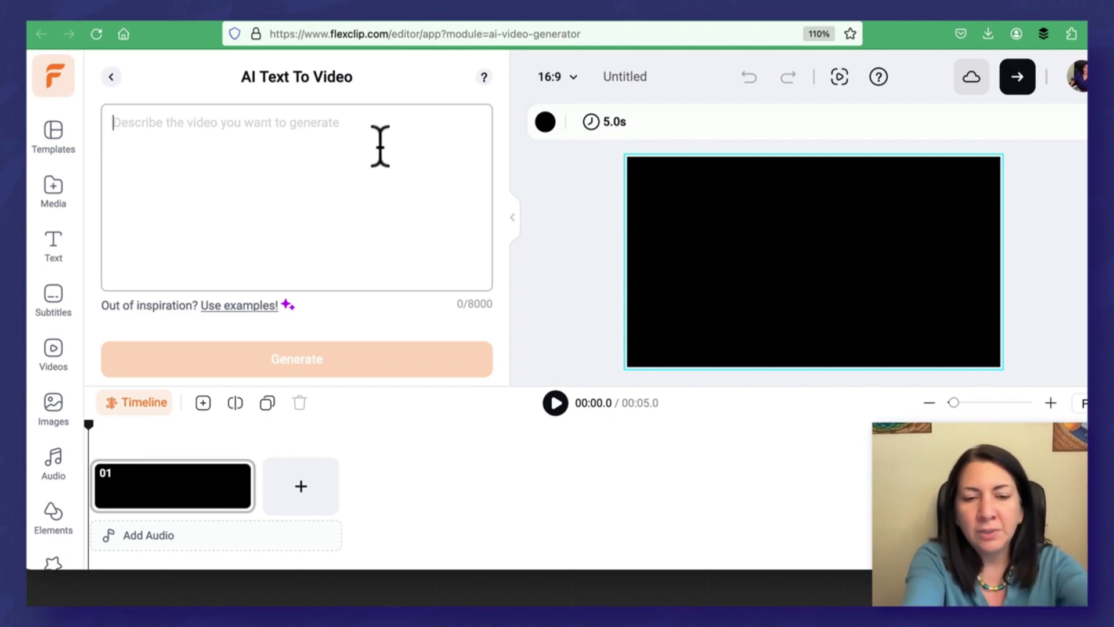
Step: Generate a light, fun, and inspiring video about being creative for people who do not feel they are artists or creative, and add it to the timeline
text(a)
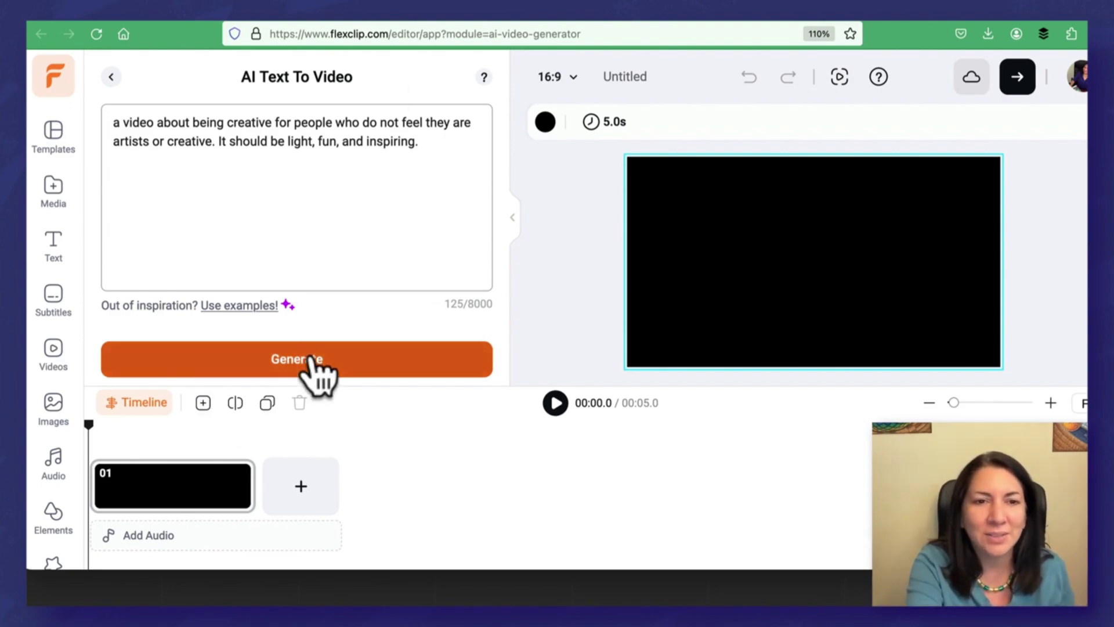
click(282, 357)
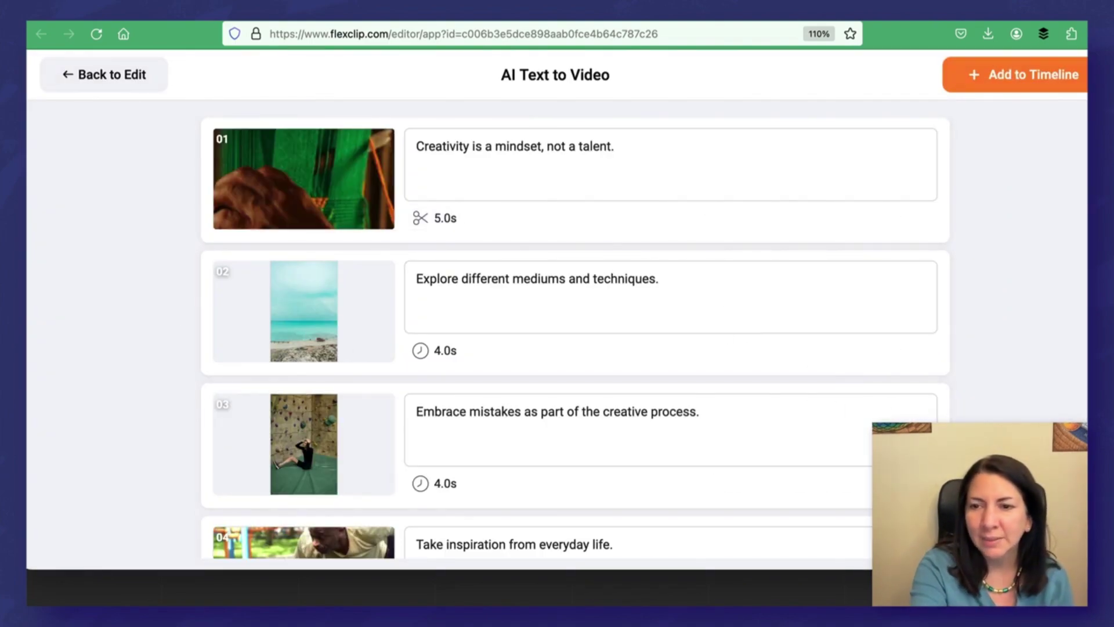
drag(1112, 569, 1110, 599)
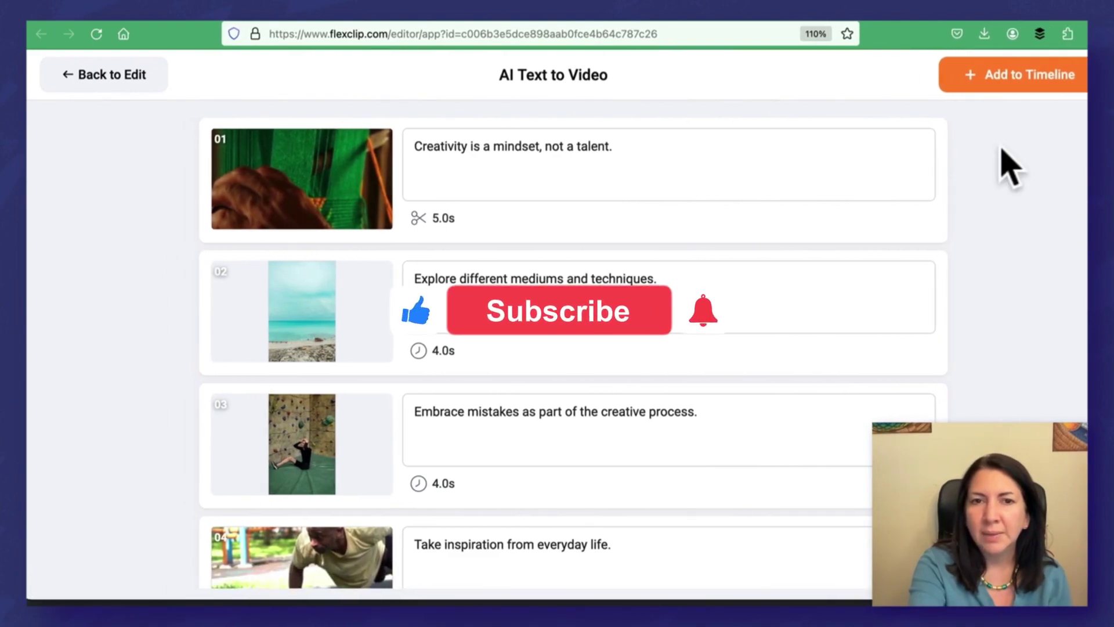
click(1017, 81)
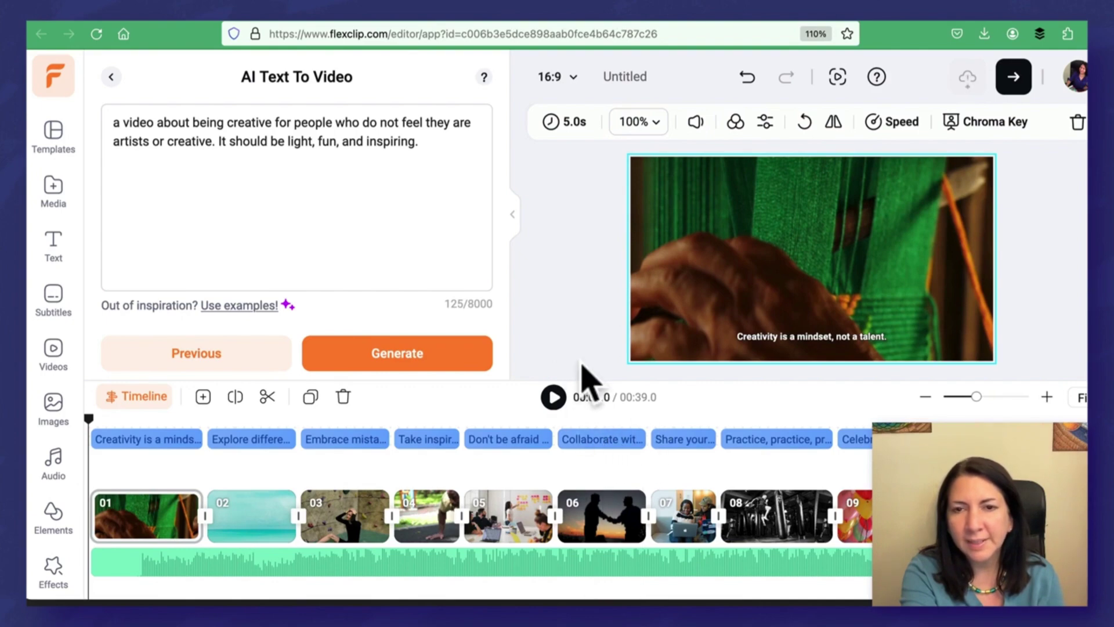
Step: Review the generated creativity video scene by scene on the timeline, checking how each image or clip matches its subtitle
click(263, 545)
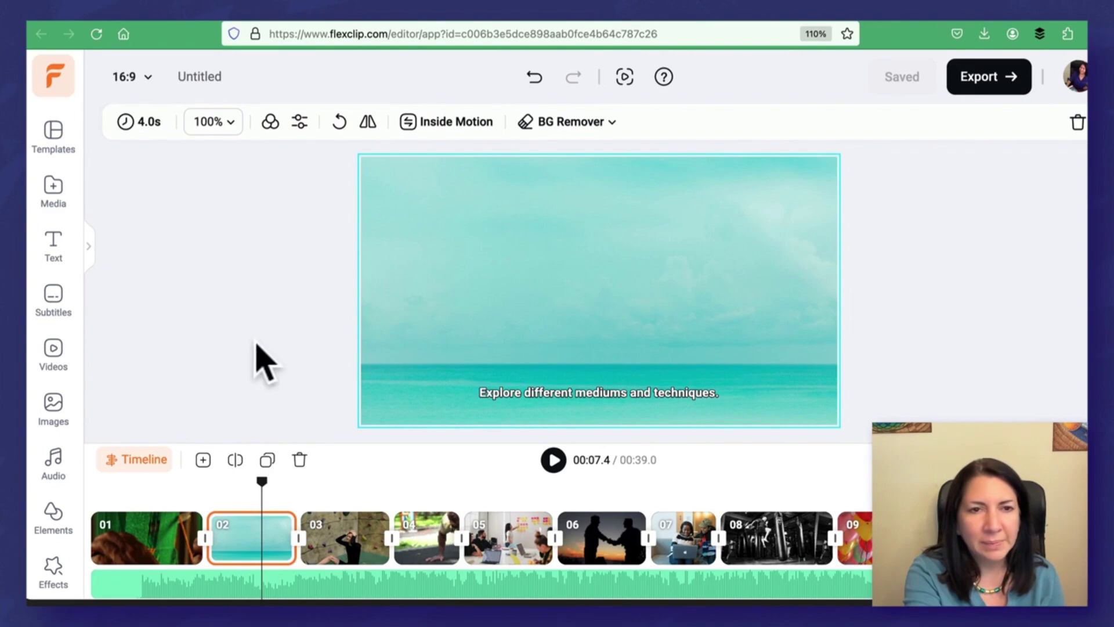
click(157, 556)
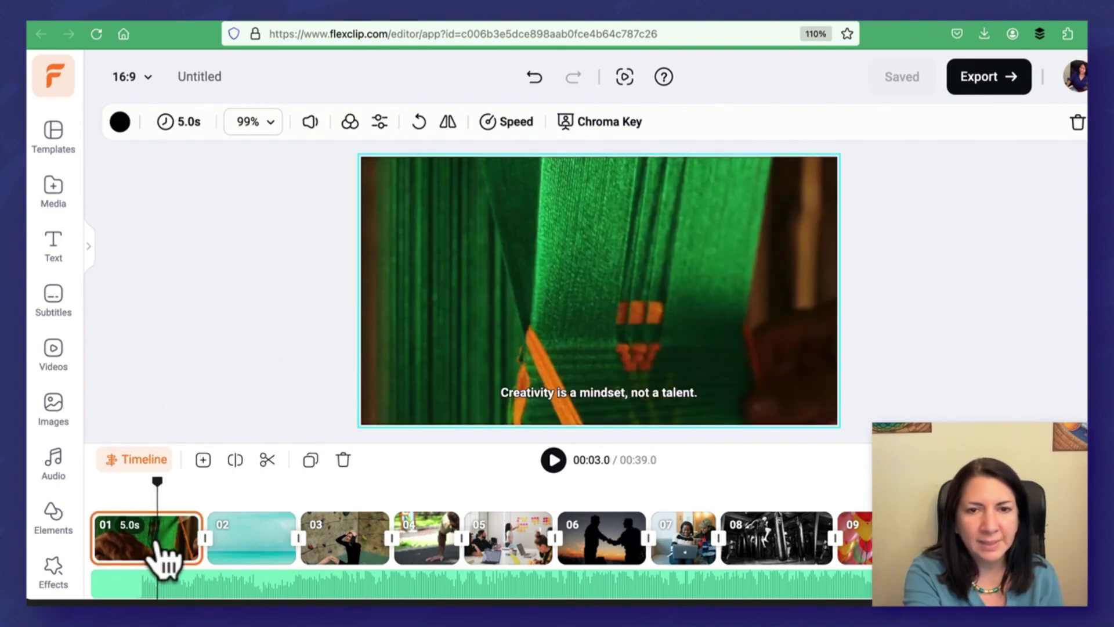
click(267, 558)
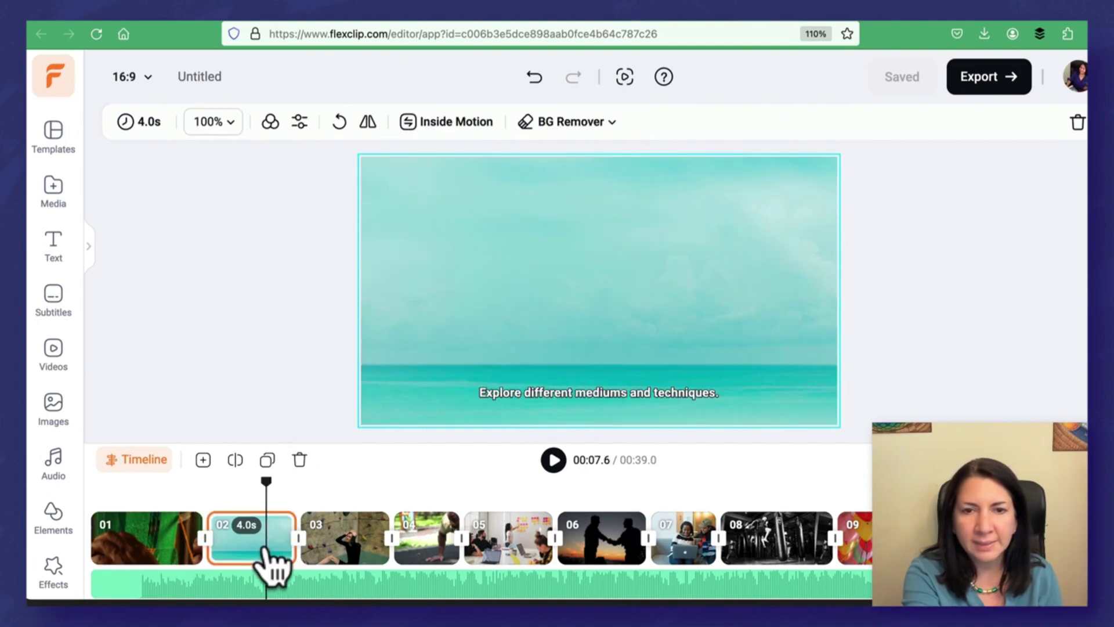
click(346, 553)
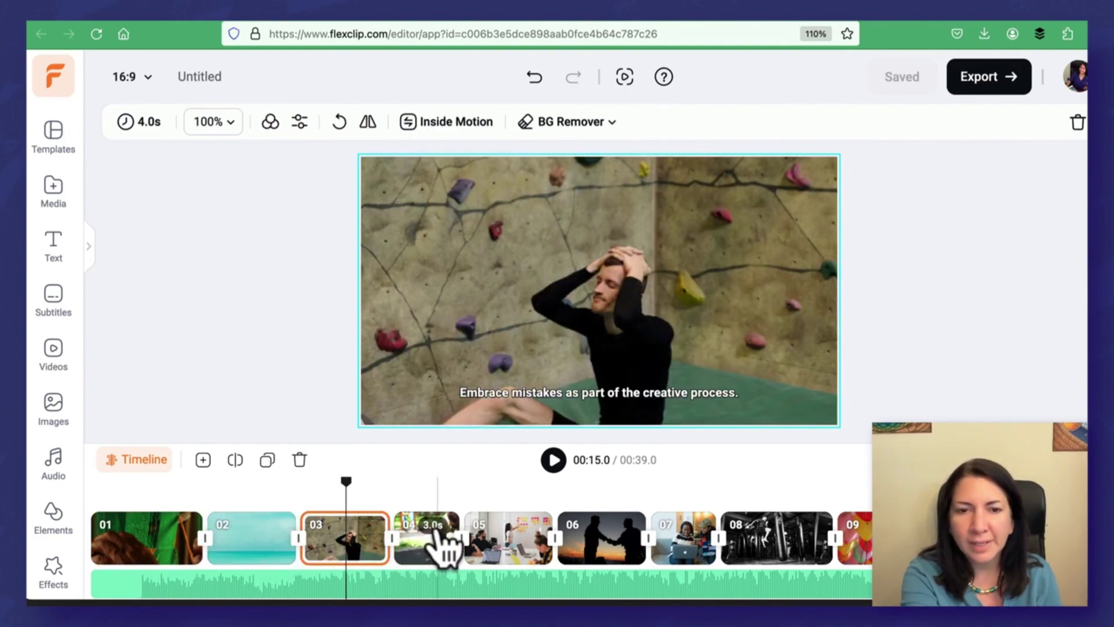
click(441, 554)
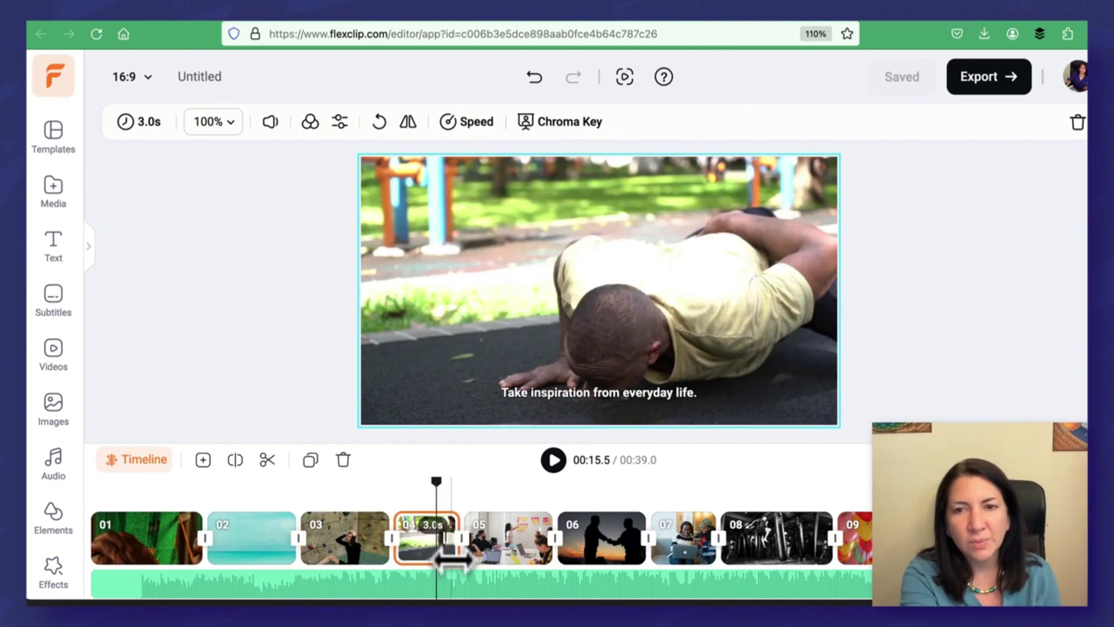
click(483, 551)
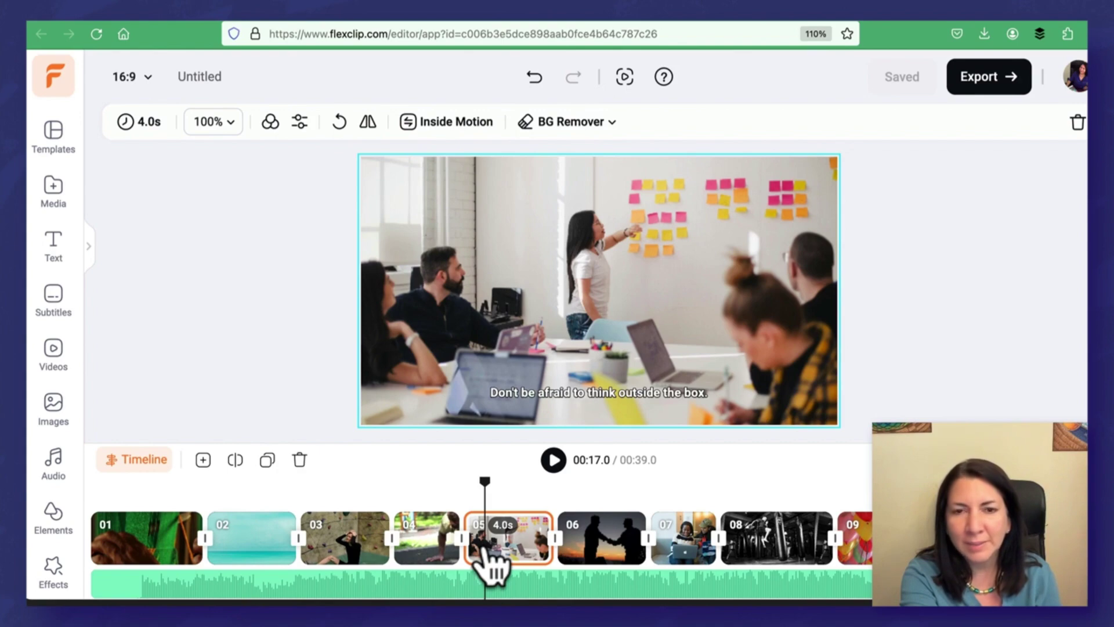
click(591, 548)
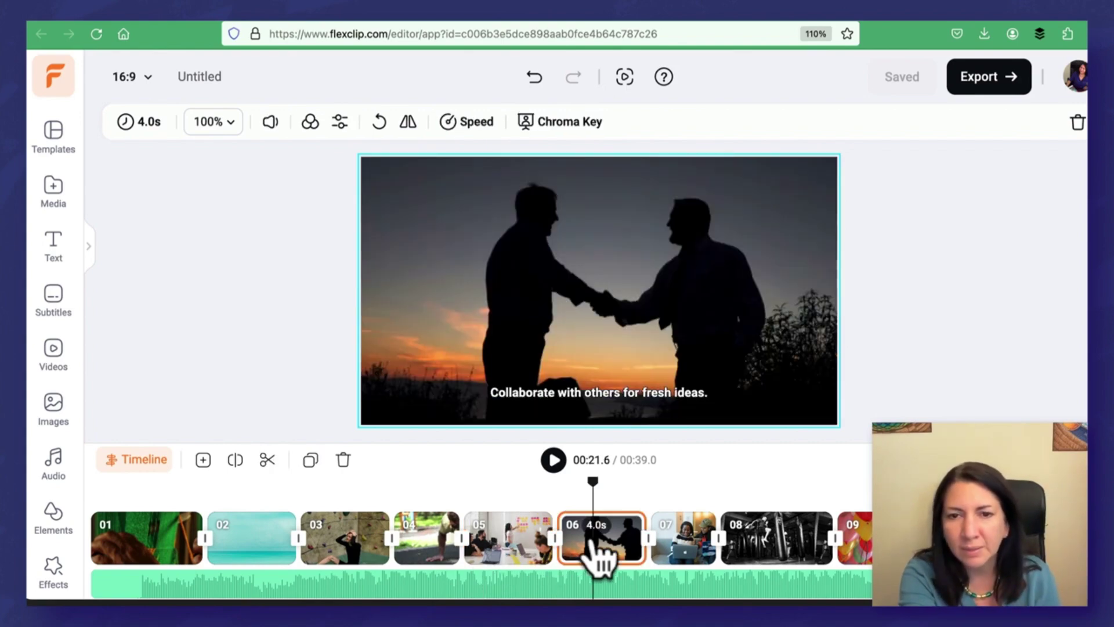
click(668, 557)
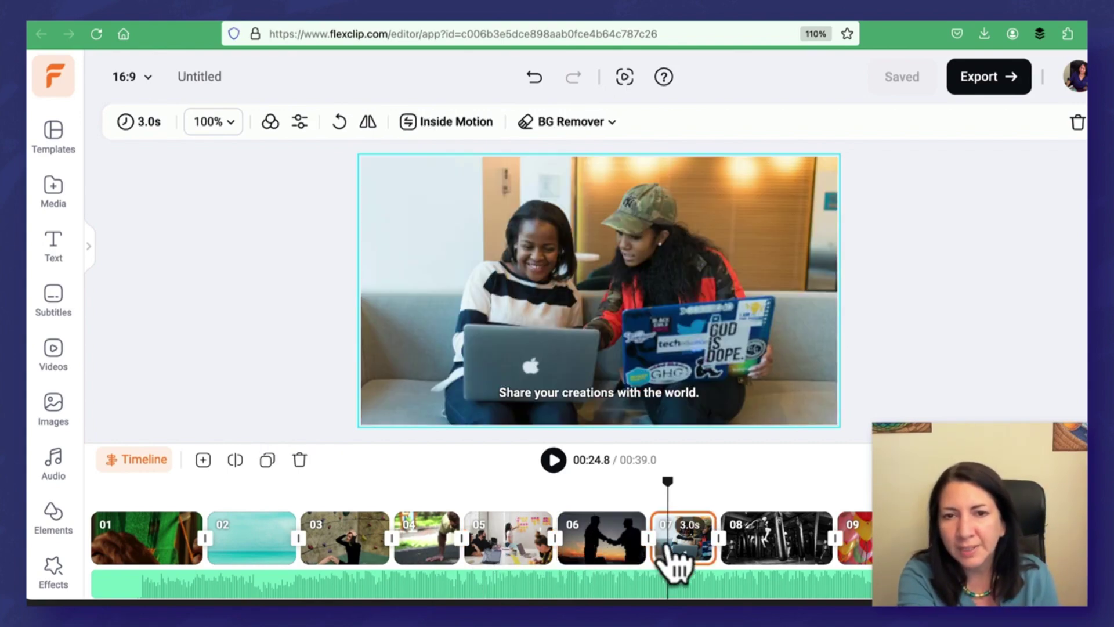
click(754, 559)
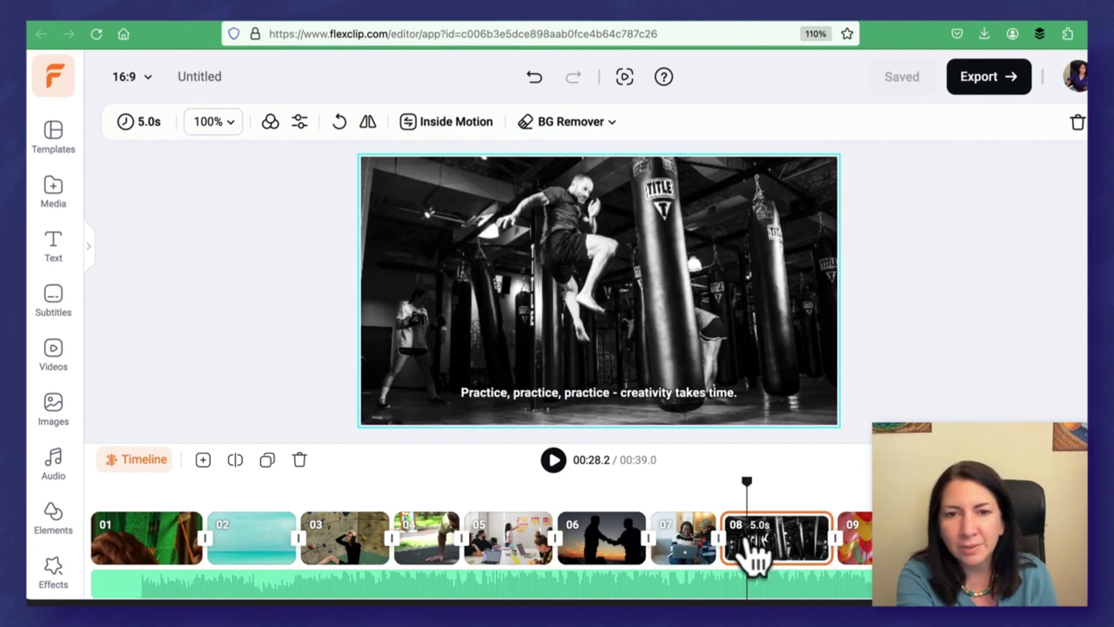
click(853, 552)
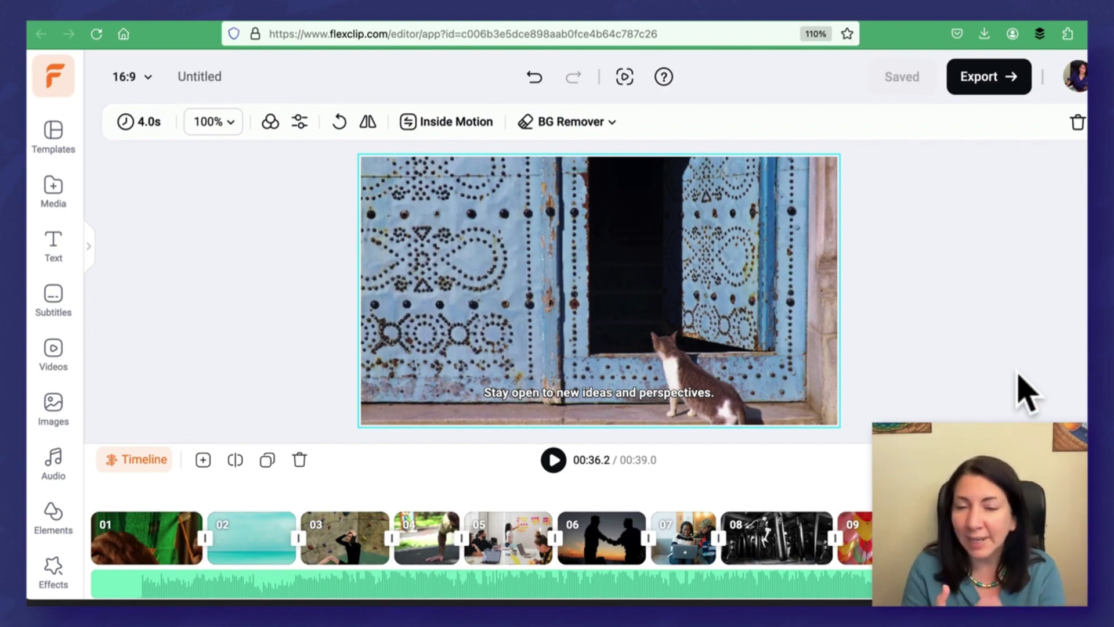
Step: Open the "Stay open to new ideas and perspectives." subtitle of the last scene for editing
click(863, 483)
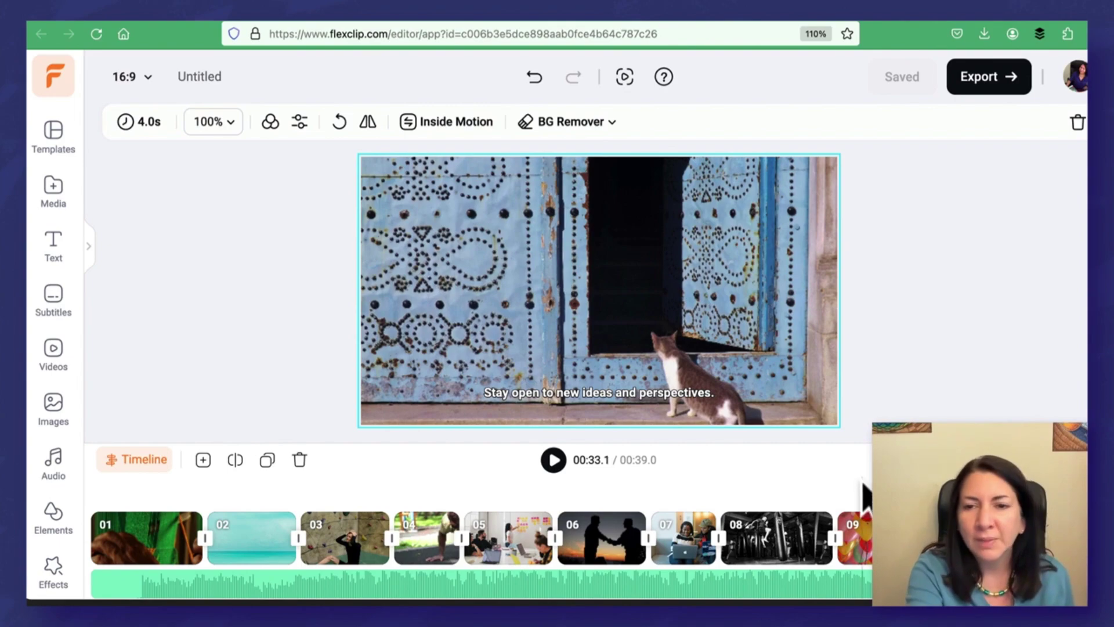
click(690, 391)
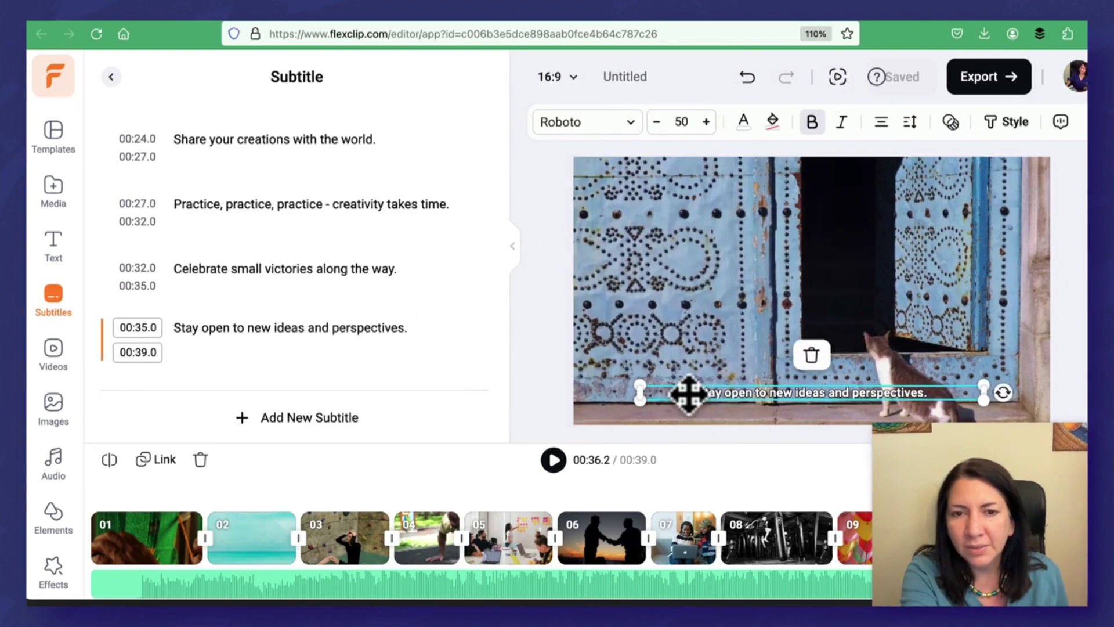
double_click(750, 394)
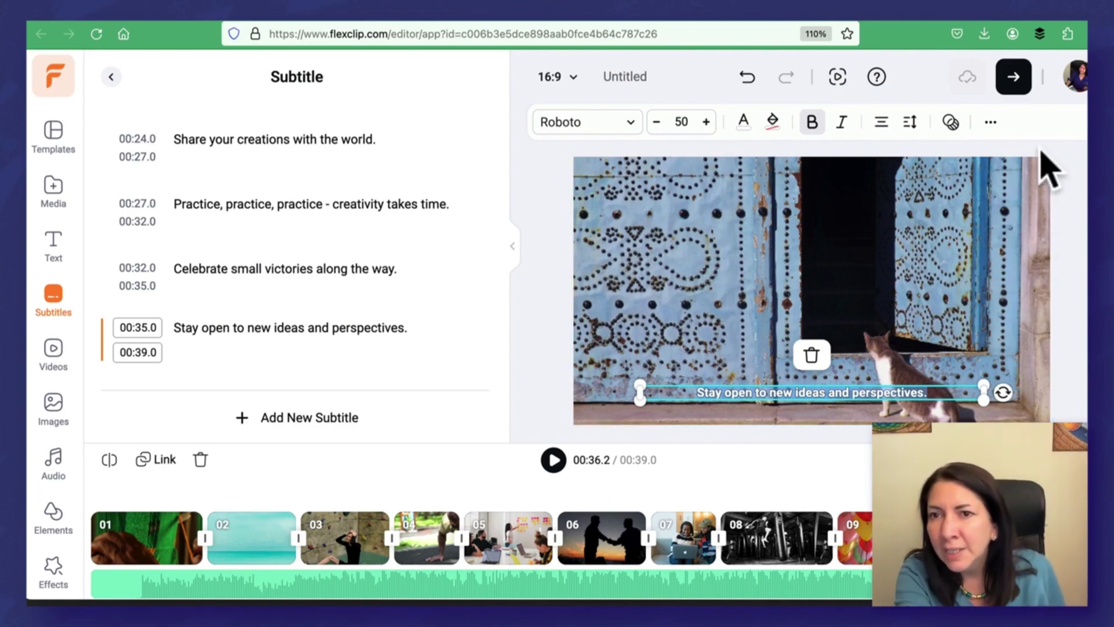
Step: Export the project as a 1080p video at 30fps with Recommended Quality and dismiss the downloads list
click(1013, 77)
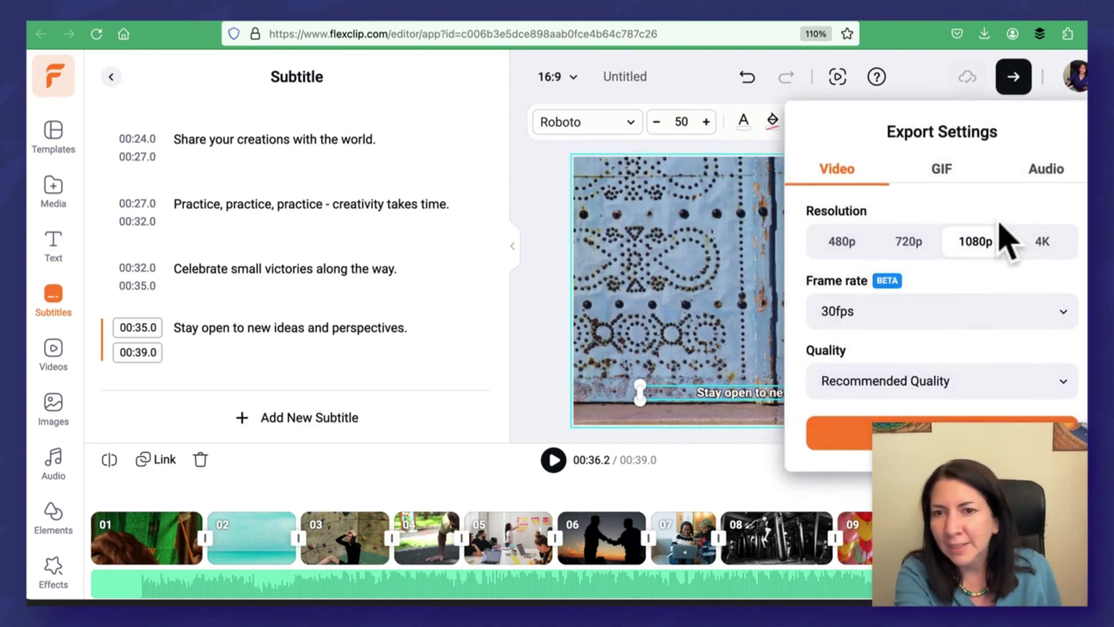
click(920, 441)
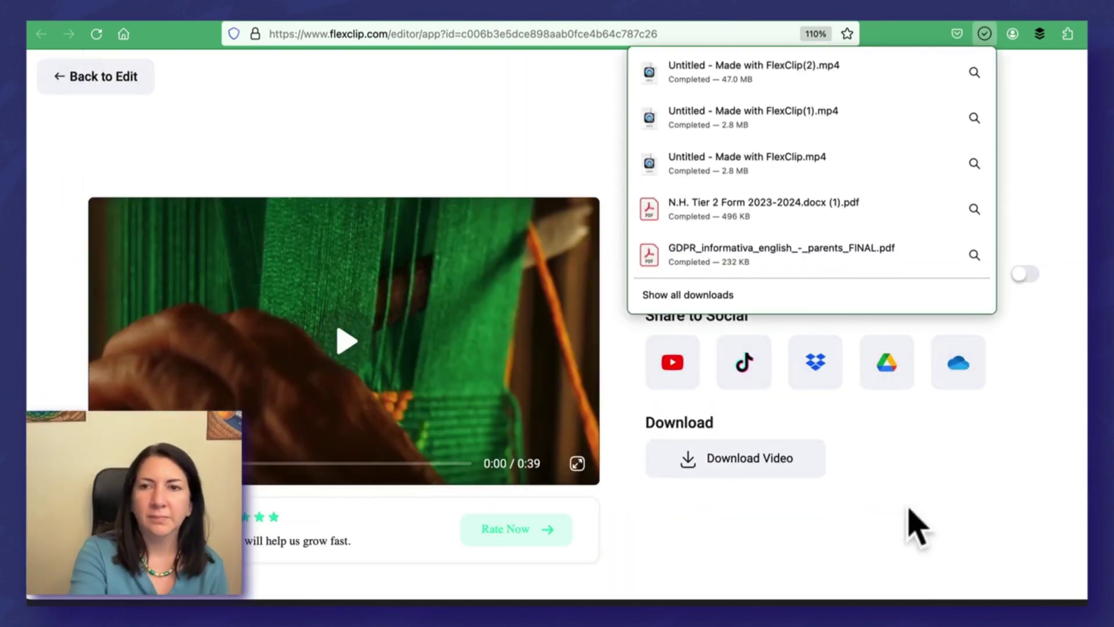
click(1089, 261)
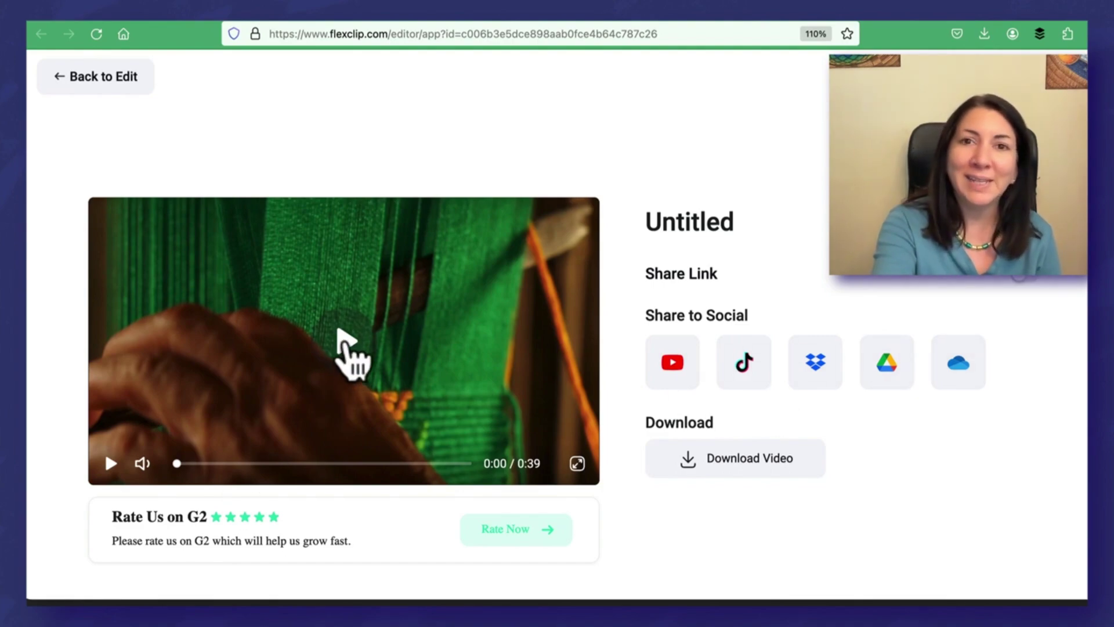
Step: Play the exported creativity video in full screen
click(344, 342)
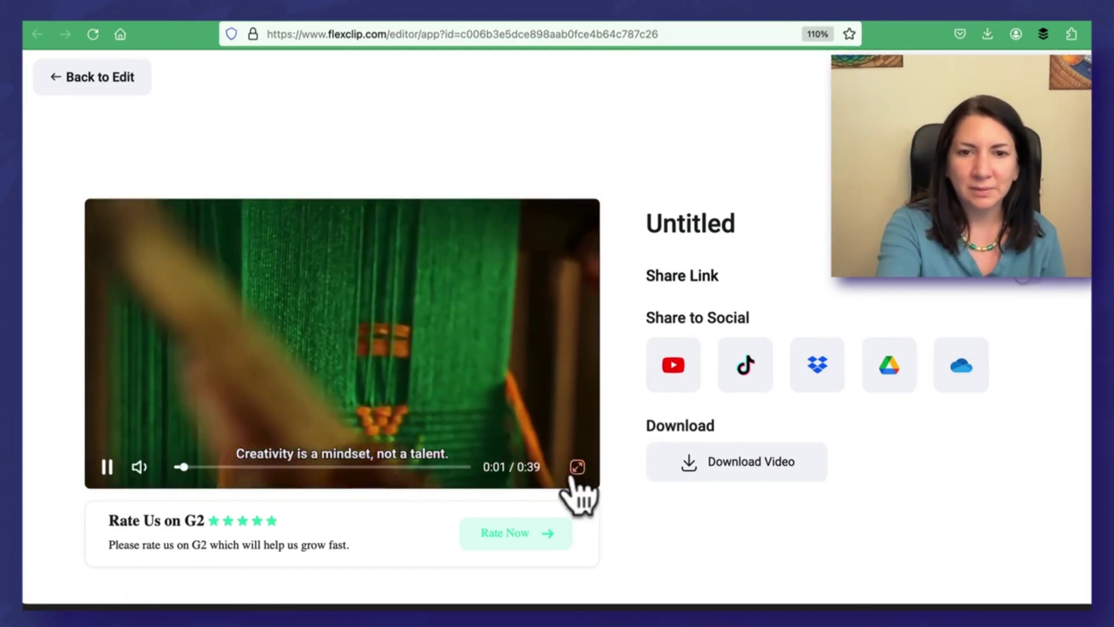
click(577, 467)
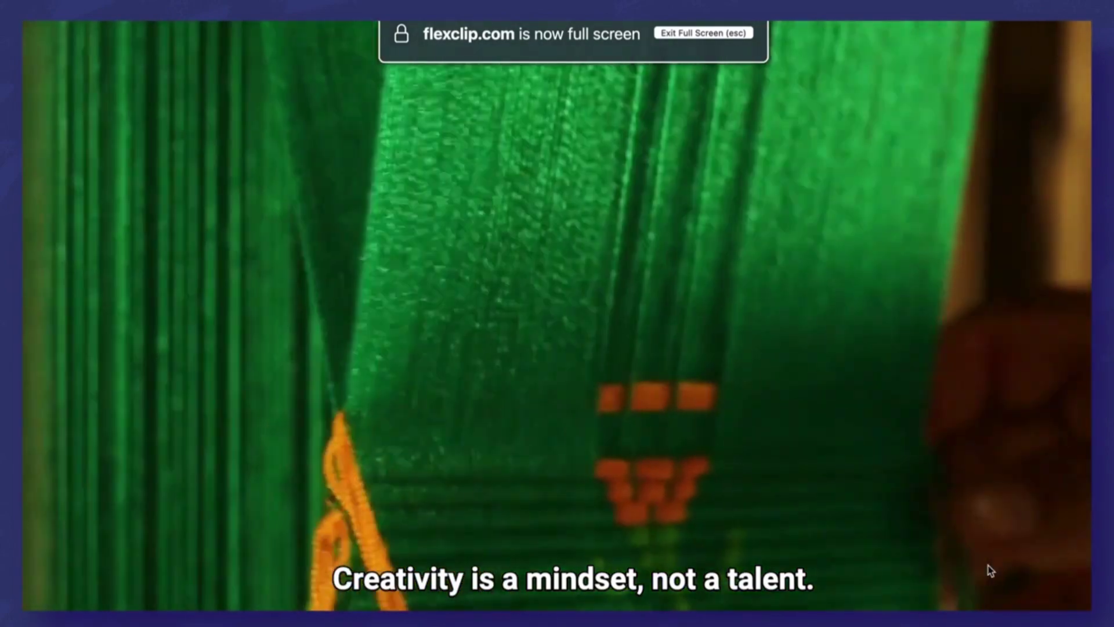